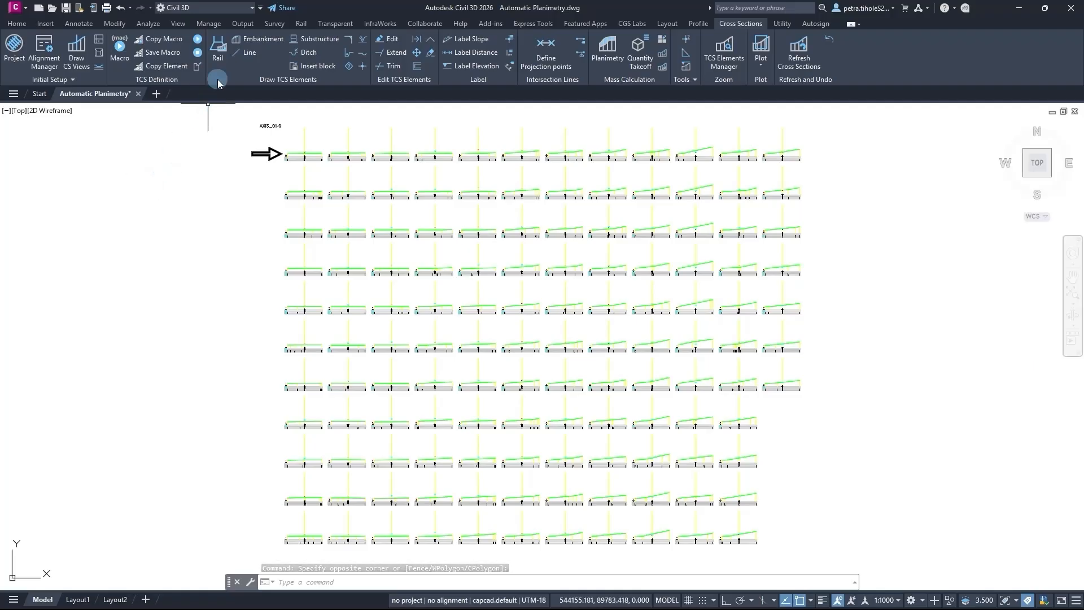
# Start a railway insertion for AXIS_01 and review the list of materials in its planimetry settings.
pyautogui.click(219, 63)
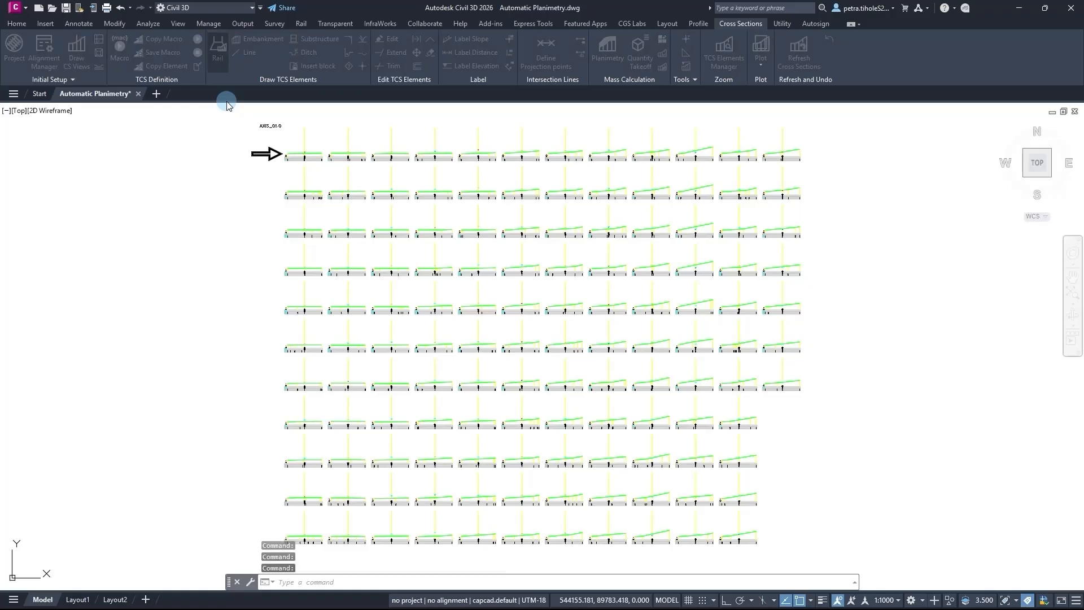
pyautogui.moveTo(662, 79); pyautogui.dragTo(479, 126)
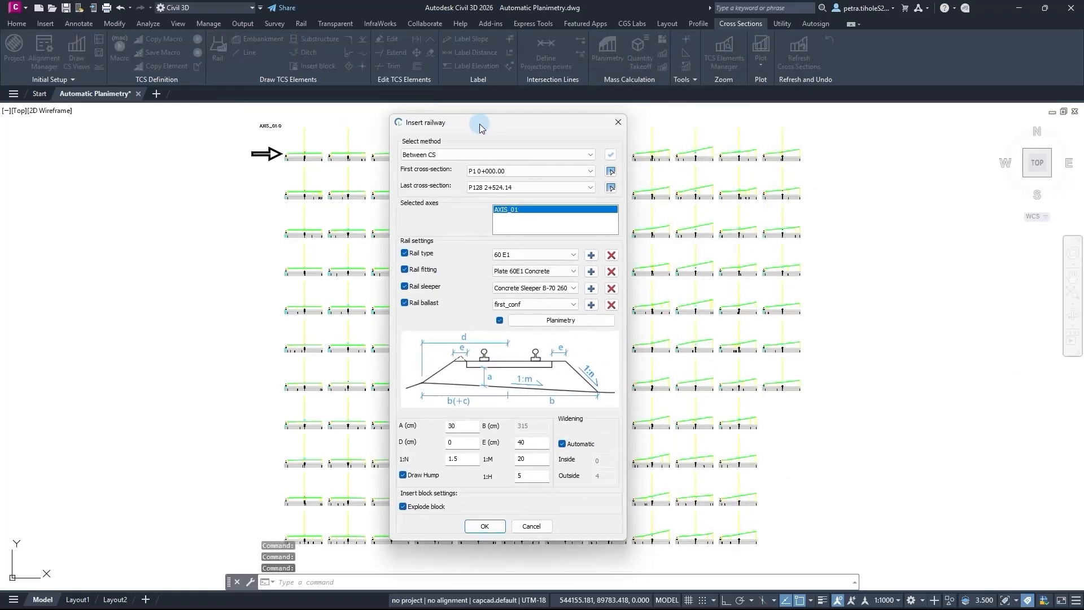
pyautogui.click(548, 319)
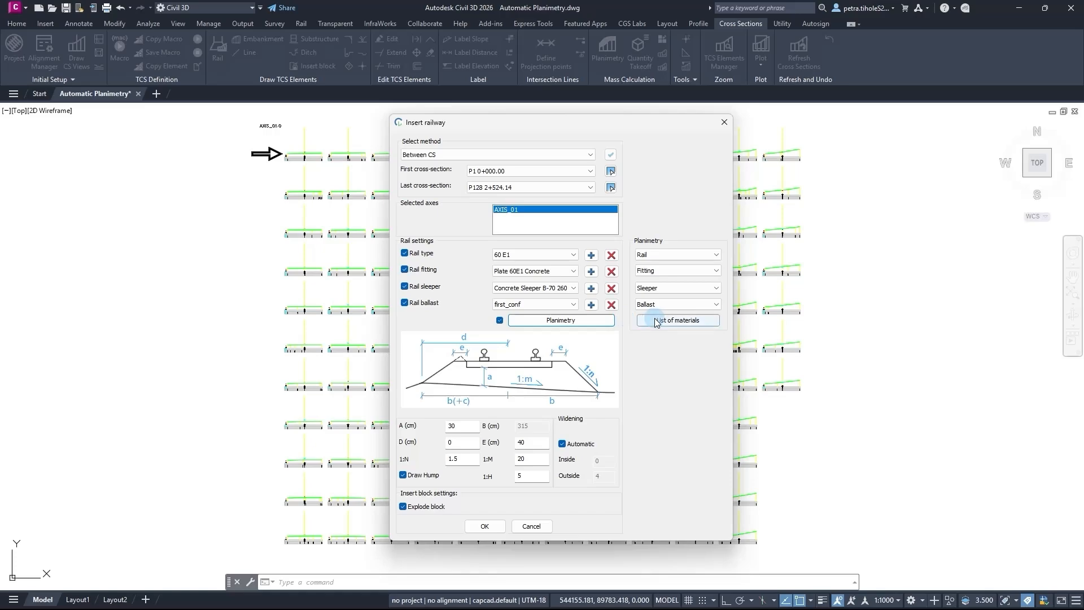
pyautogui.click(686, 319)
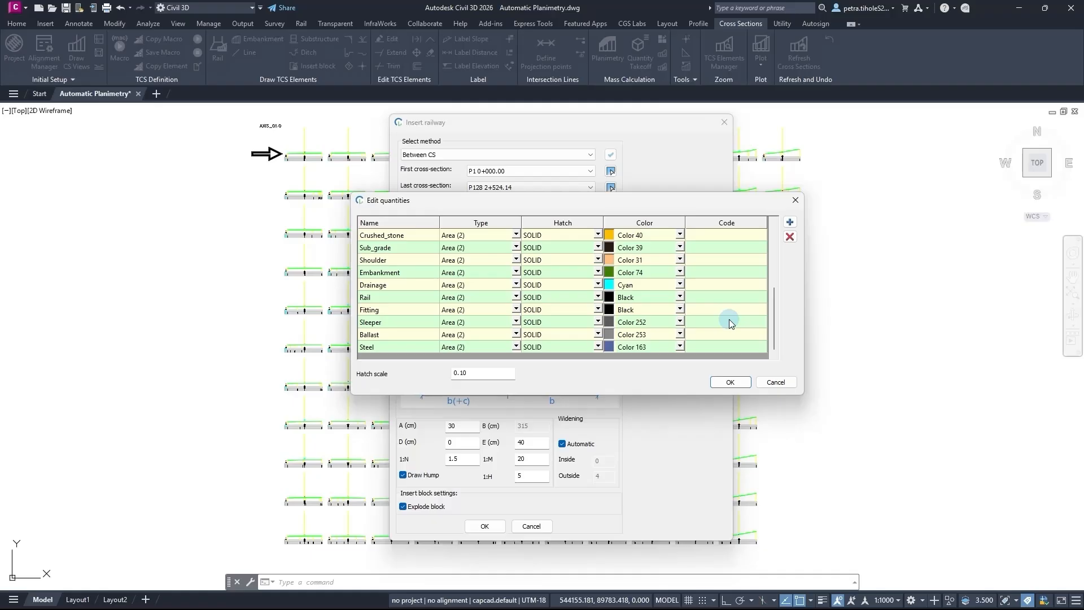
pyautogui.click(729, 382)
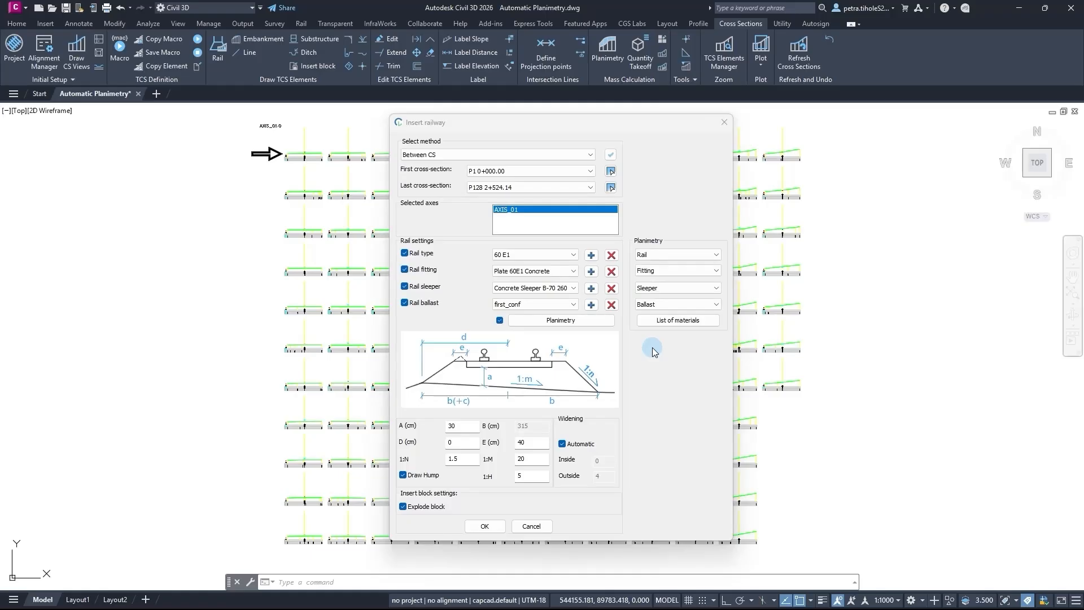
# Insert the 60 E1 railway from cross-section P1 to P128 with planimetry and Explode block enabled.
pyautogui.click(499, 320)
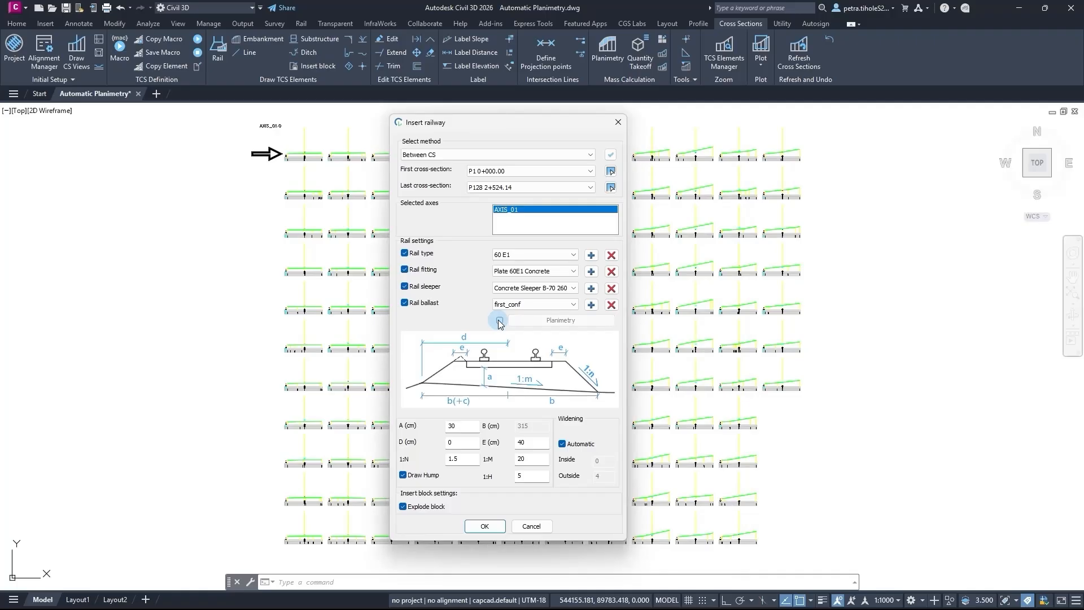
pyautogui.click(499, 320)
pyautogui.click(403, 507)
pyautogui.click(403, 507)
pyautogui.click(403, 507)
pyautogui.click(485, 526)
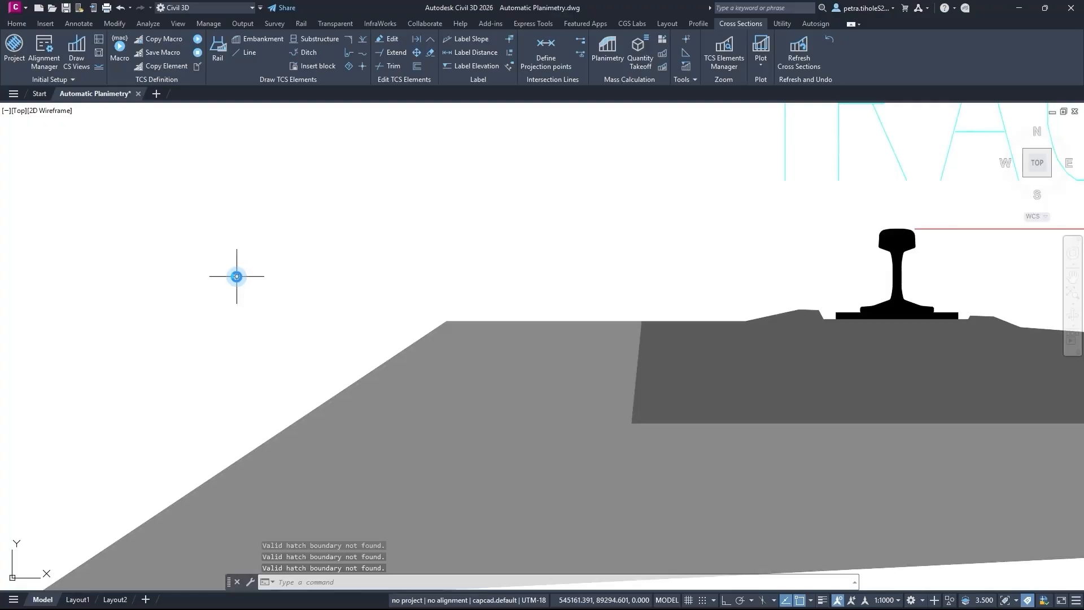
# Examine the hatched rails, sleeper and ballast inserted on the cross-sections, ending at the first section P1.
pyautogui.scroll(-10, 236, 276)
pyautogui.scroll(-10, 260, 265)
pyautogui.moveTo(252, 261); pyautogui.dragTo(678, 297, button='middle')
pyautogui.scroll(-6, 574, 284)
pyautogui.moveTo(359, 228); pyautogui.dragTo(494, 346, button='middle')
pyautogui.scroll(3, 304, 174)
pyautogui.scroll(8, 303, 174)
pyautogui.scroll(10, 375, 248)
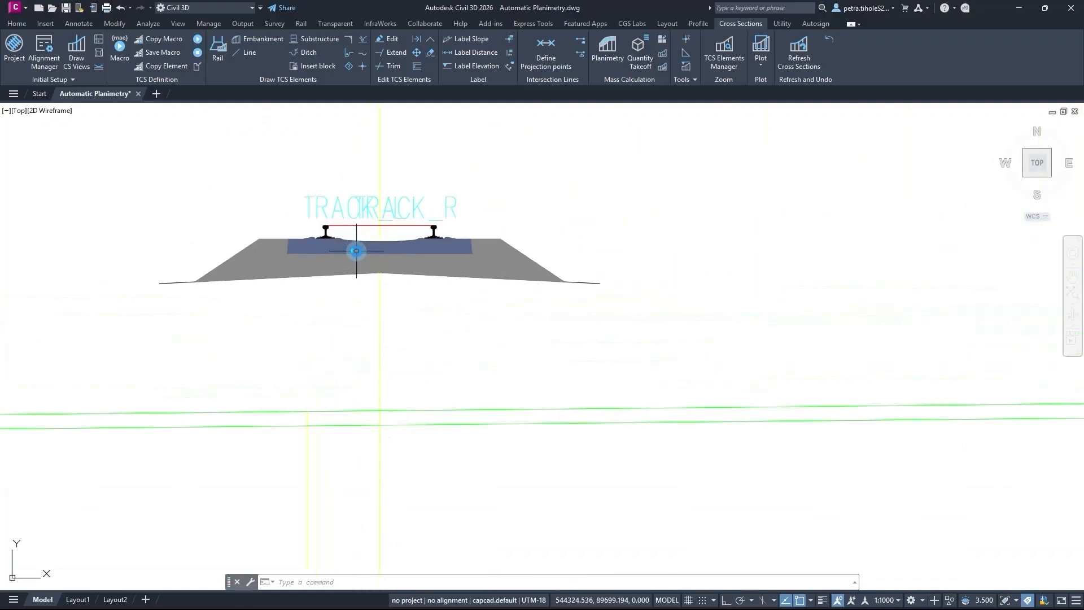
pyautogui.moveTo(356, 251); pyautogui.dragTo(461, 283, button='middle')
pyautogui.scroll(1, 461, 285)
pyautogui.moveTo(359, 247); pyautogui.dragTo(377, 250, button='middle')
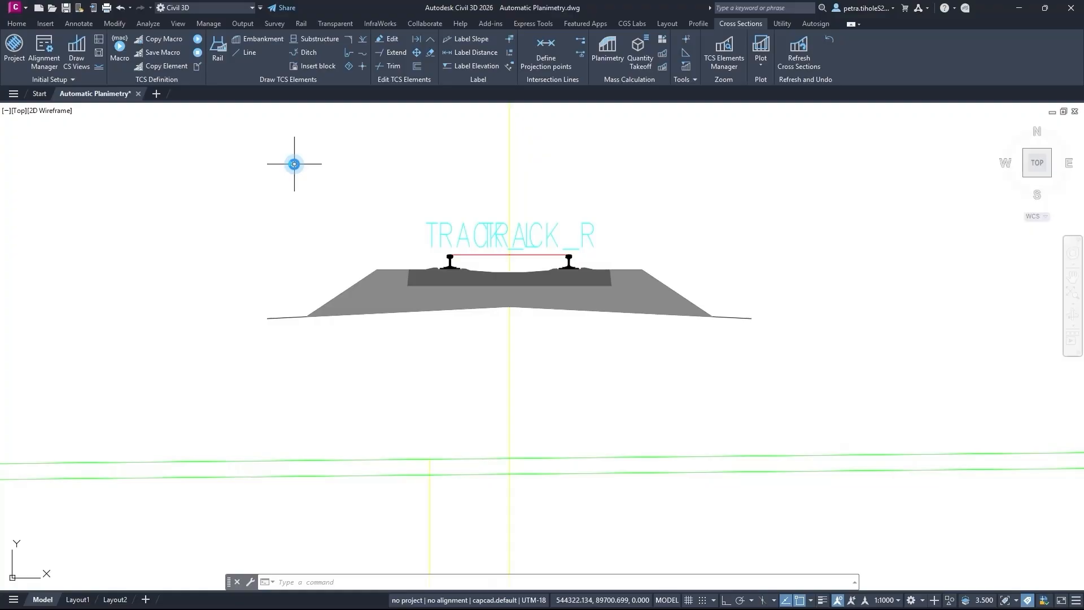
# Edit the railway element at P1, set its Rail planimetry material to Steel and apply the change from P1 to P128.
pyautogui.click(389, 39)
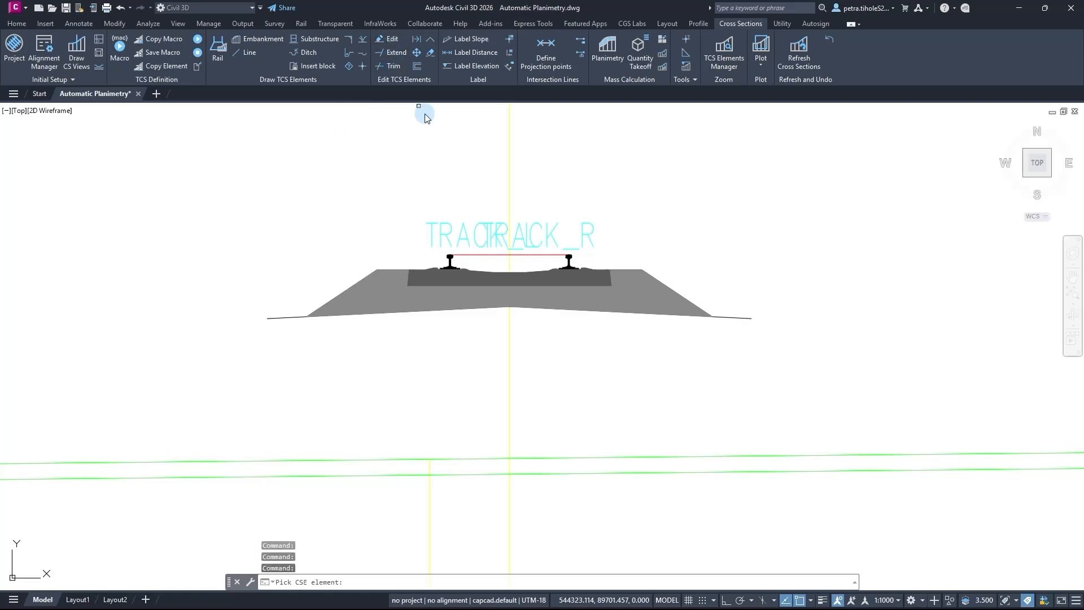
pyautogui.click(639, 289)
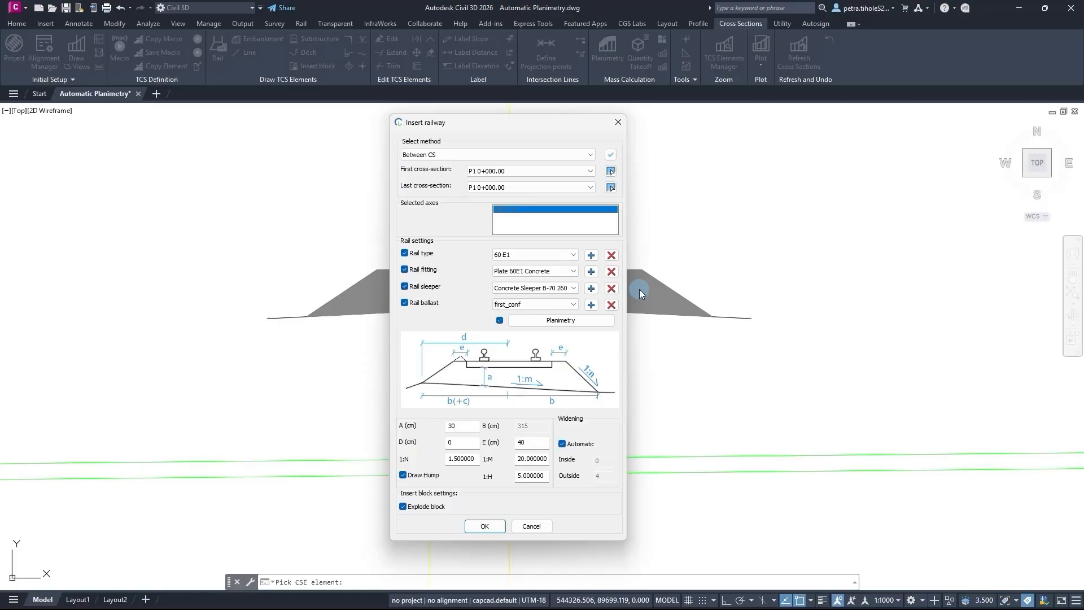
pyautogui.click(591, 320)
pyautogui.click(694, 255)
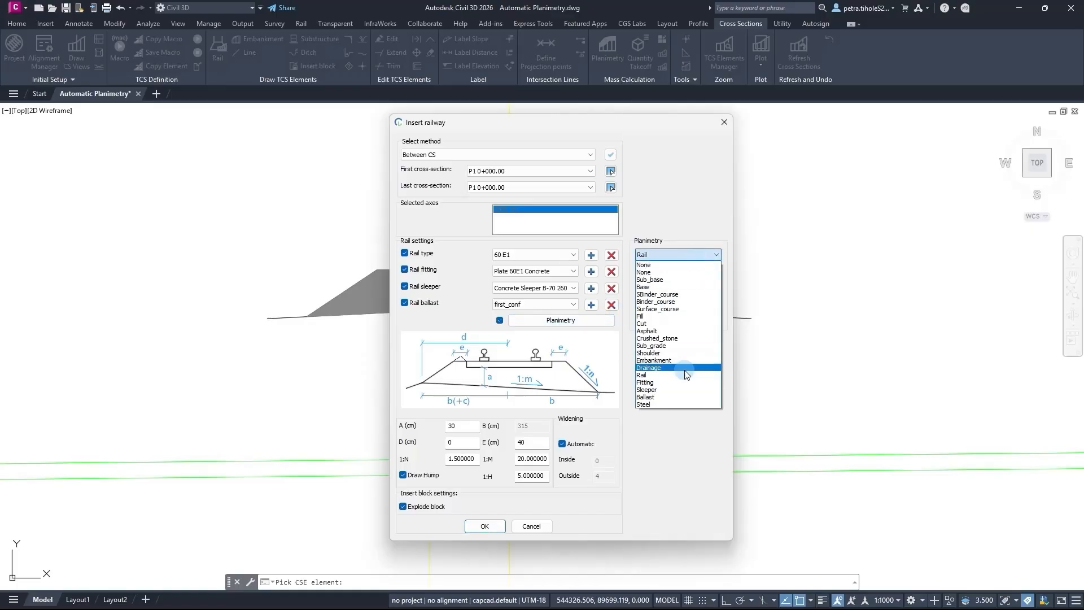
pyautogui.click(669, 401)
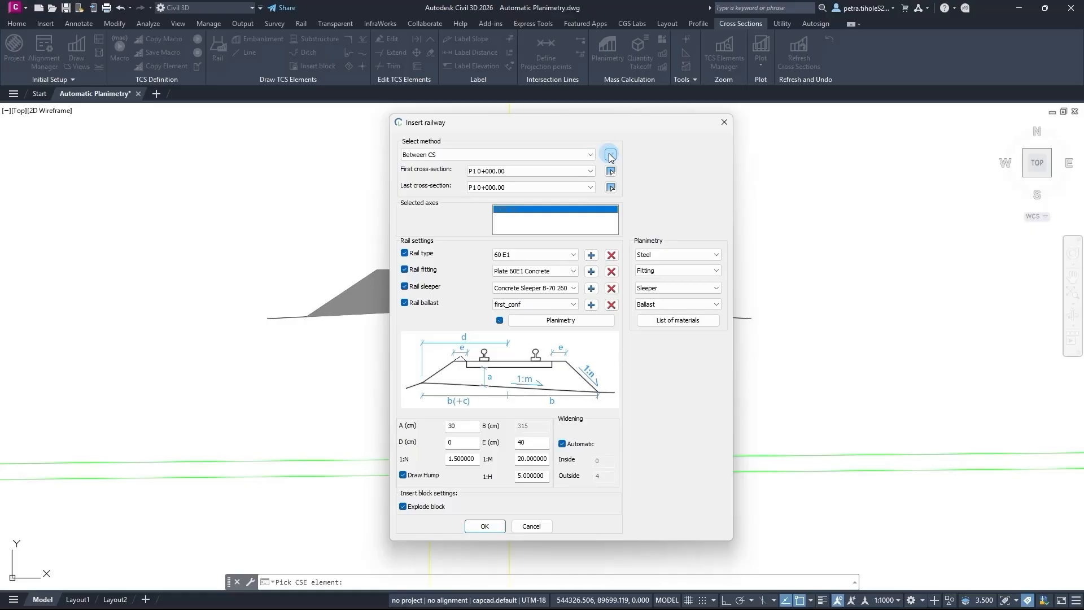
pyautogui.click(609, 154)
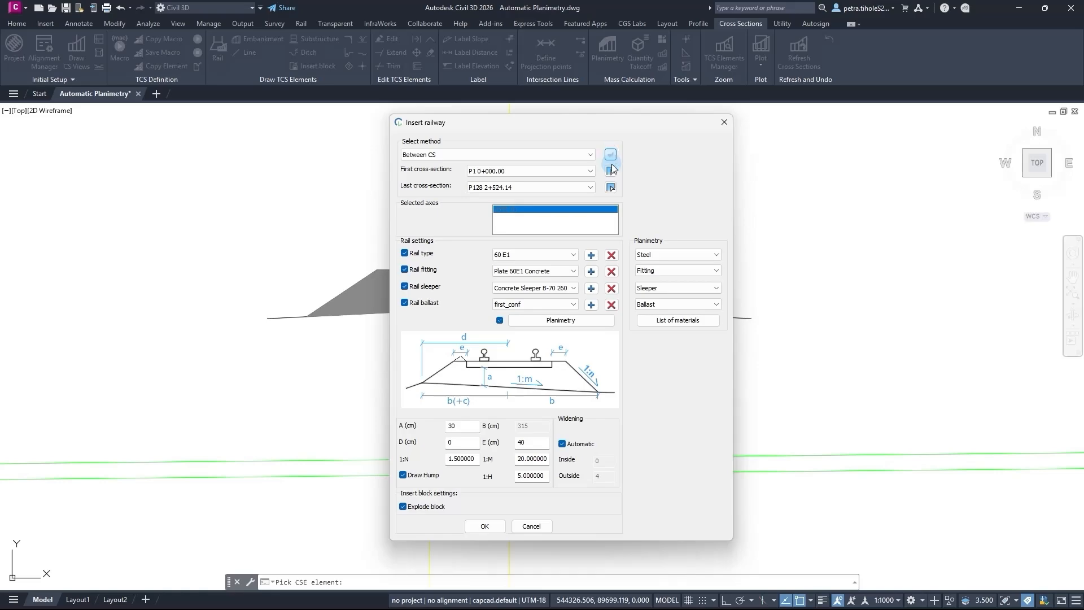
pyautogui.click(487, 525)
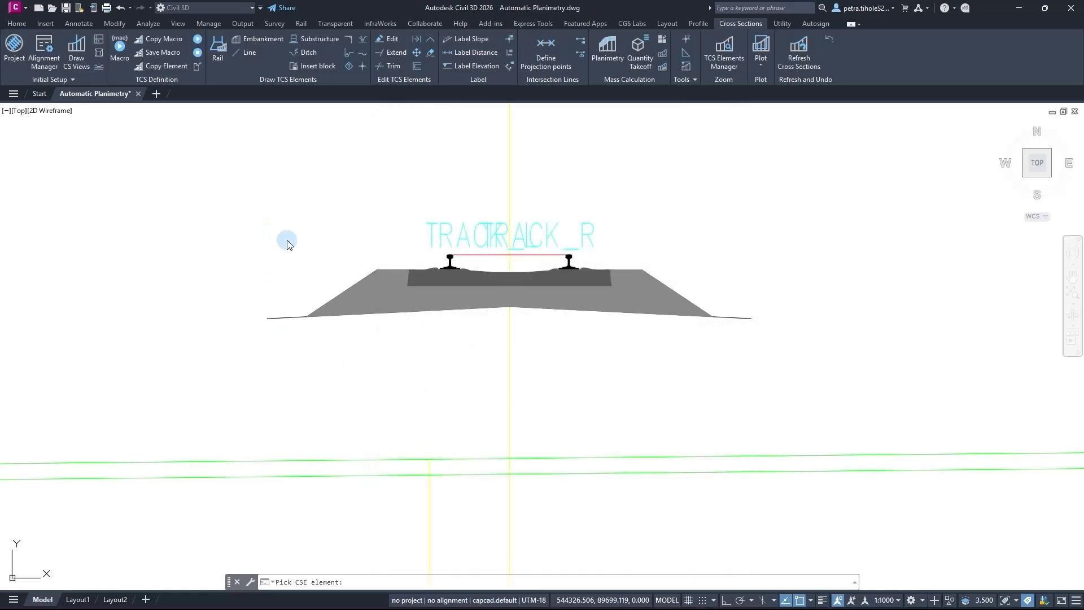
pyautogui.click(417, 296)
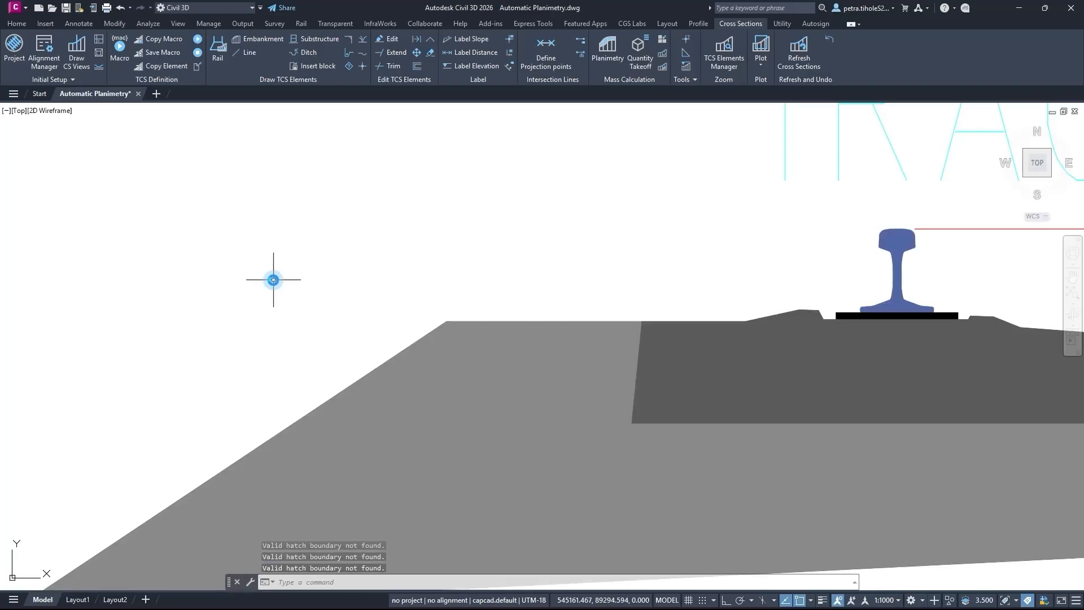
# Check the rail hatches on the last cross-section P128 and on the first cross-section P1.
pyautogui.scroll(-7, 273, 279)
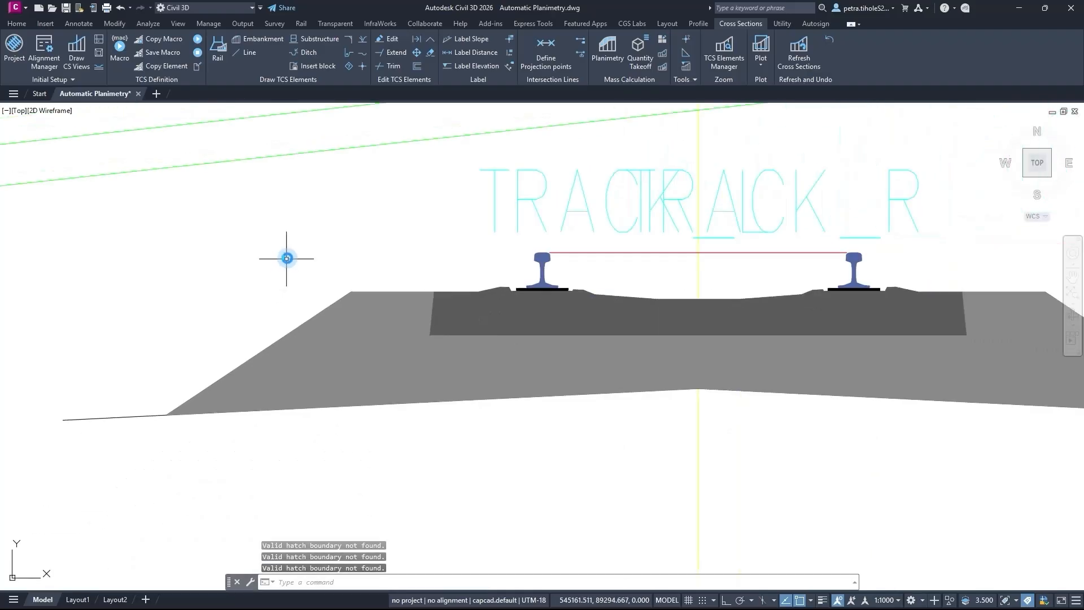
pyautogui.scroll(-8, 213, 228)
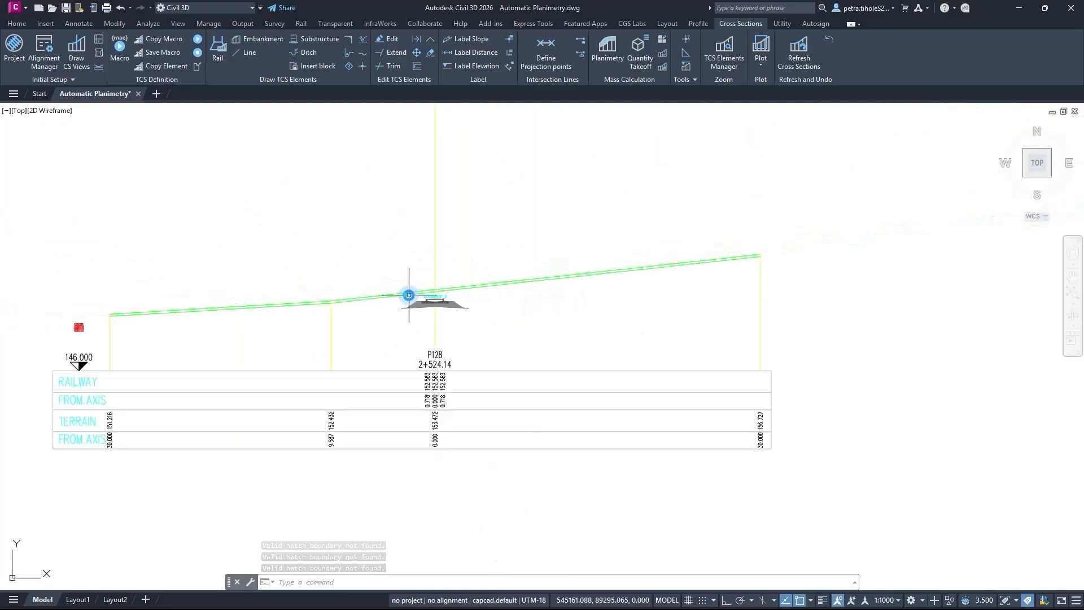
pyautogui.moveTo(230, 235); pyautogui.dragTo(737, 458, button='middle')
pyautogui.moveTo(164, 252); pyautogui.dragTo(1016, 532, button='middle')
pyautogui.scroll(-1, 943, 409)
pyautogui.scroll(4, 818, 345)
pyautogui.scroll(8, 789, 326)
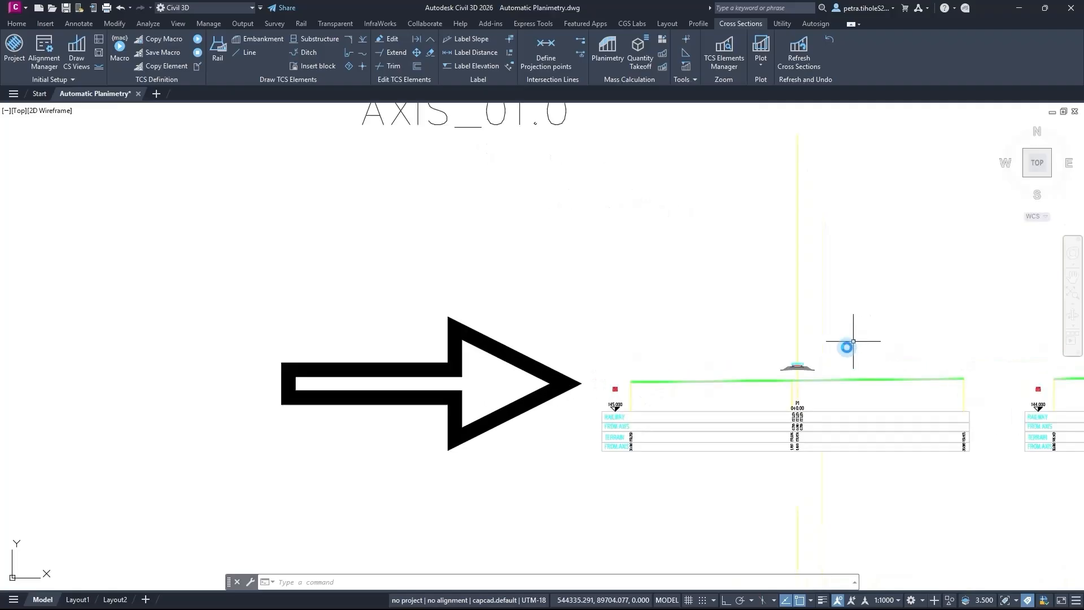
pyautogui.scroll(4, 816, 363)
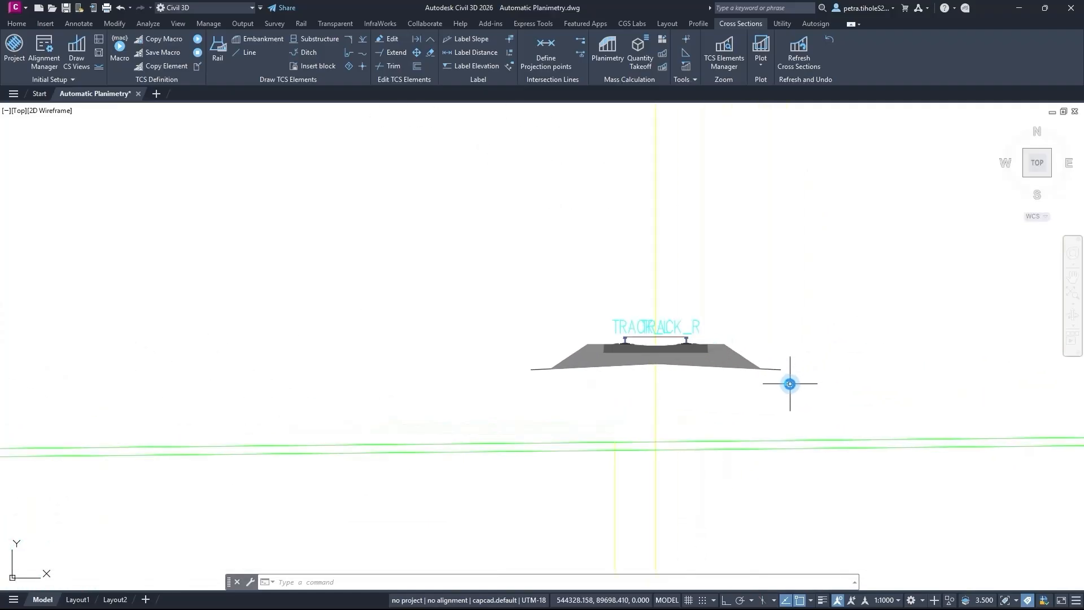
pyautogui.moveTo(825, 371); pyautogui.dragTo(719, 354, button='middle')
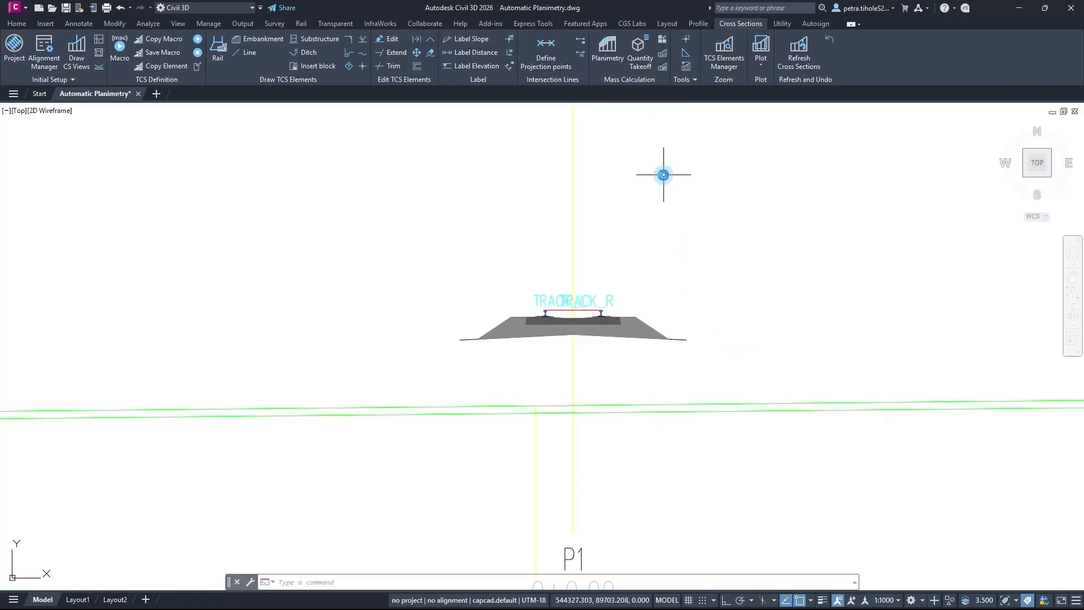
# Run a quantity takeoff from P1 to P128, inserting the per-section quantities in the drawing with labels above and left of the track.
pyautogui.click(640, 51)
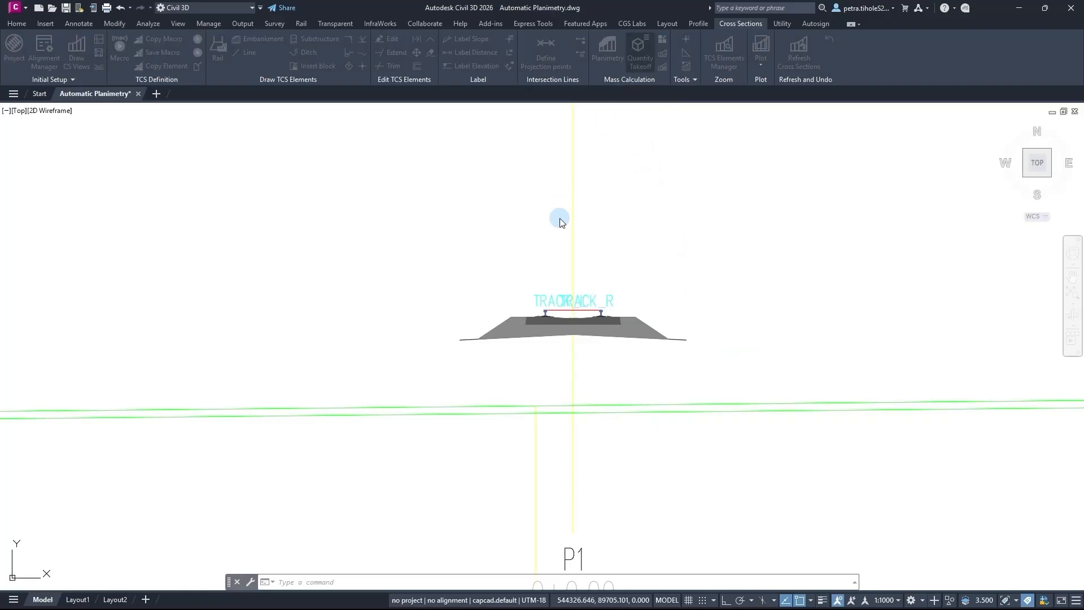
pyautogui.click(337, 165)
pyautogui.scroll(-4, 401, 239)
pyautogui.moveTo(348, 215); pyautogui.dragTo(466, 326, button='middle')
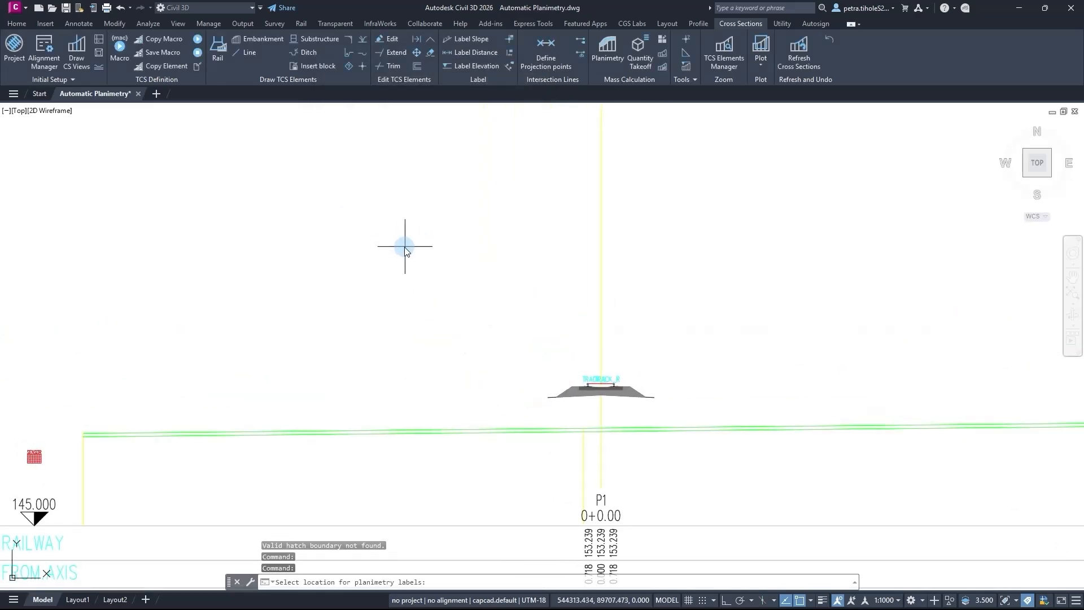
pyautogui.click(432, 275)
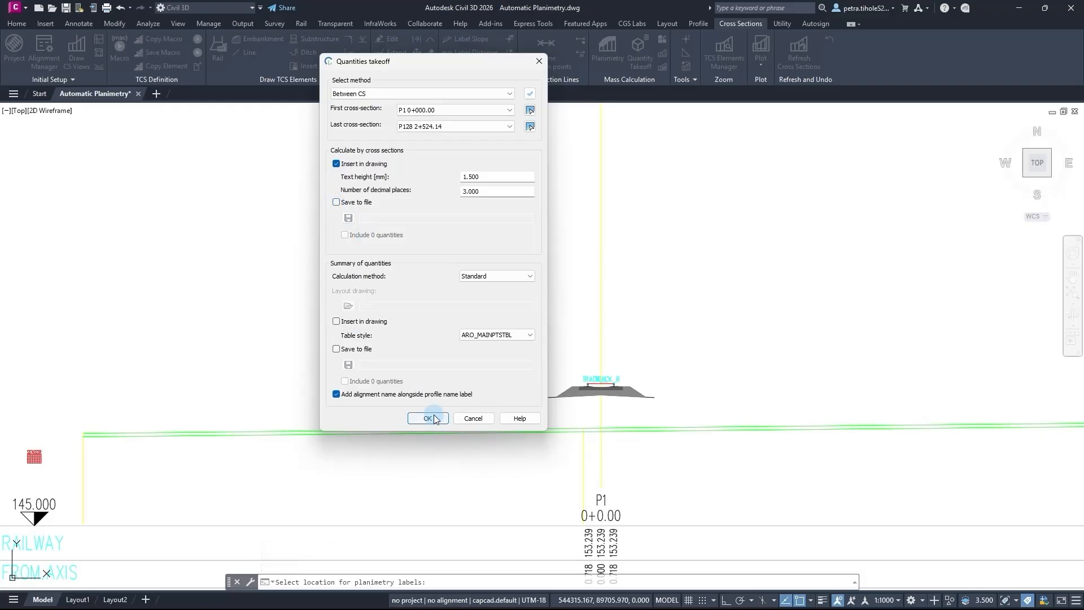
pyautogui.click(435, 424)
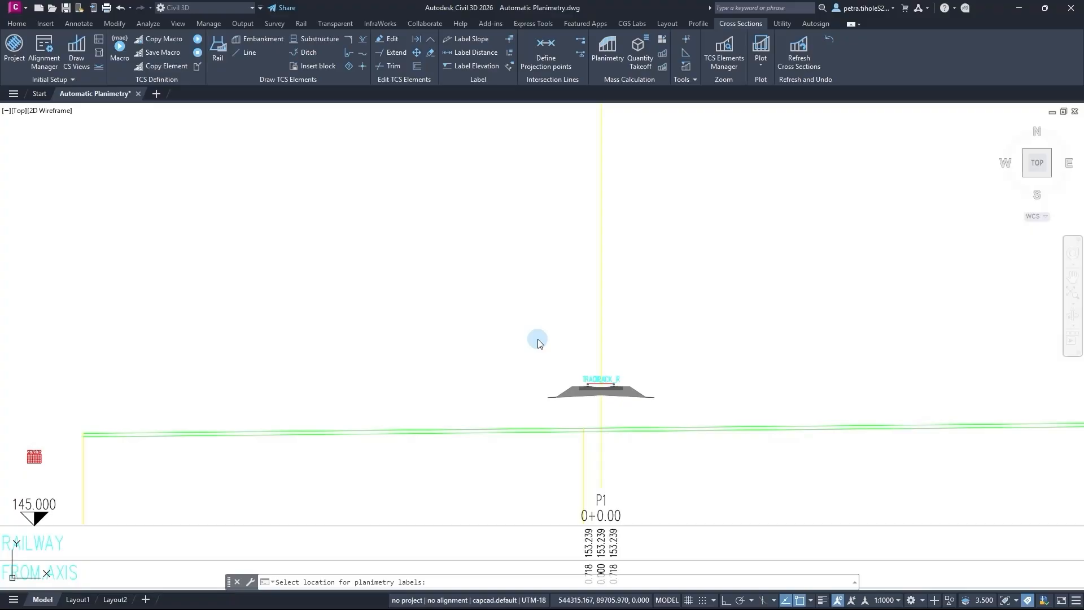
# Review the quantity labels beside the track at P1 and across the grid of cross-sections.
pyautogui.scroll(4, 450, 282)
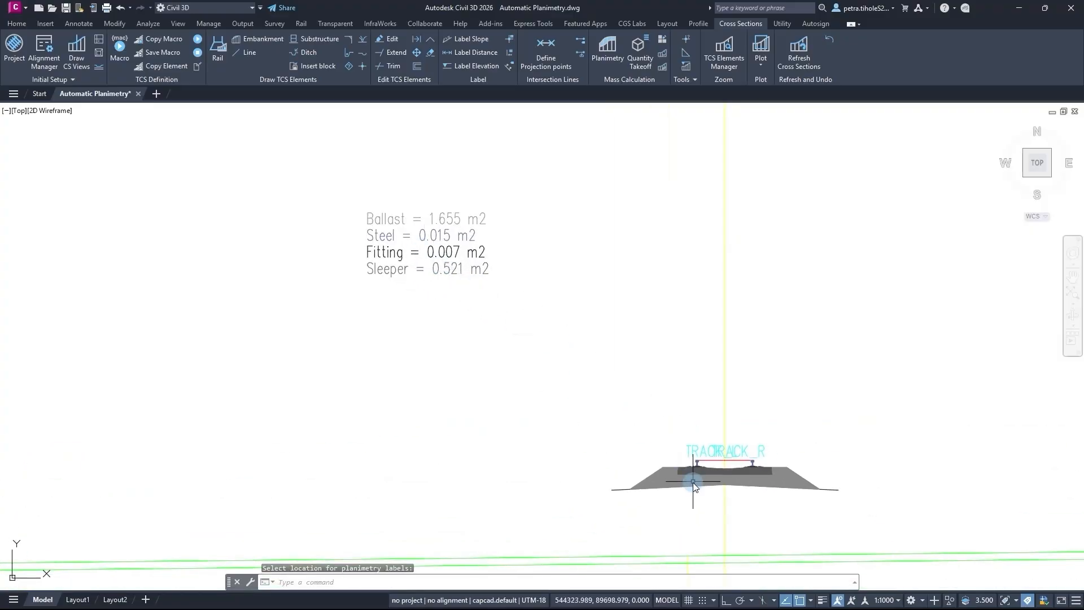
pyautogui.scroll(2, 693, 482)
pyautogui.scroll(-1, 704, 491)
pyautogui.scroll(1, 670, 480)
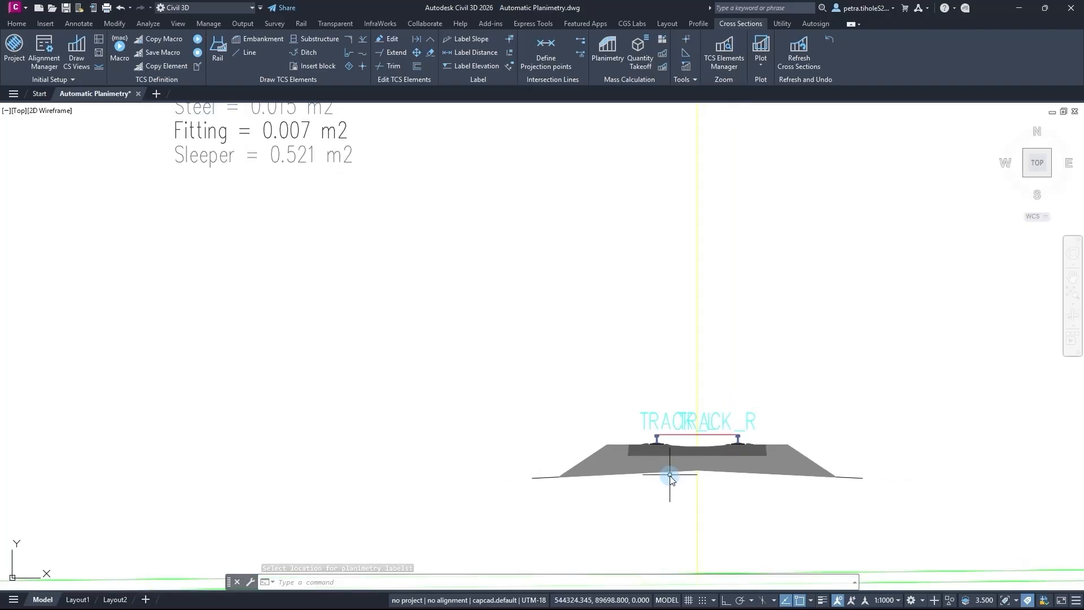
pyautogui.scroll(-6, 669, 479)
pyautogui.scroll(-5, 593, 393)
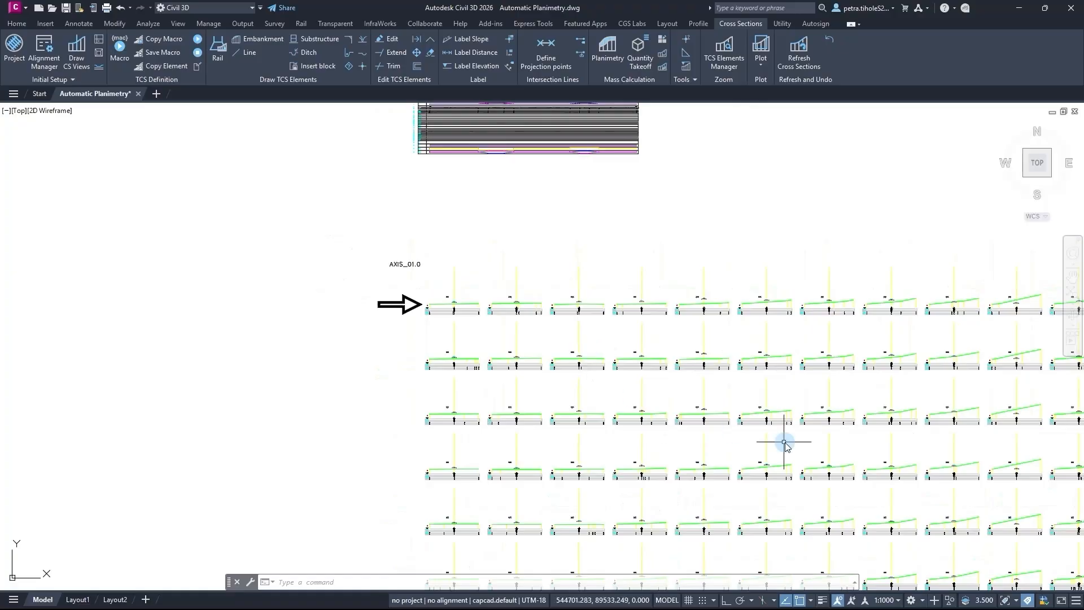
pyautogui.moveTo(786, 446); pyautogui.dragTo(588, 353, button='middle')
pyautogui.scroll(-2, 538, 380)
pyautogui.moveTo(538, 380); pyautogui.dragTo(561, 305, button='middle')
# Draw the 3D model of AXIS_01 from P1 to P128 with the Ballast, Fitting, Sleeper and Steel quantities.
pyautogui.click(781, 24)
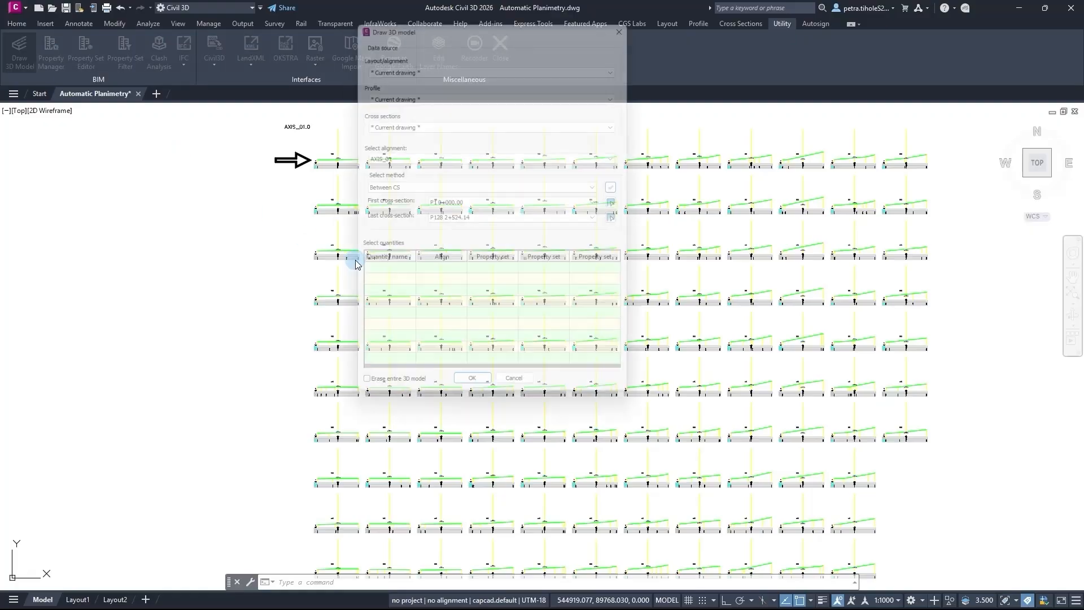
pyautogui.moveTo(492, 17)
pyautogui.mouseDown()
pyautogui.moveTo(591, 88)
pyautogui.moveTo(622, 126)
pyautogui.mouseUp()
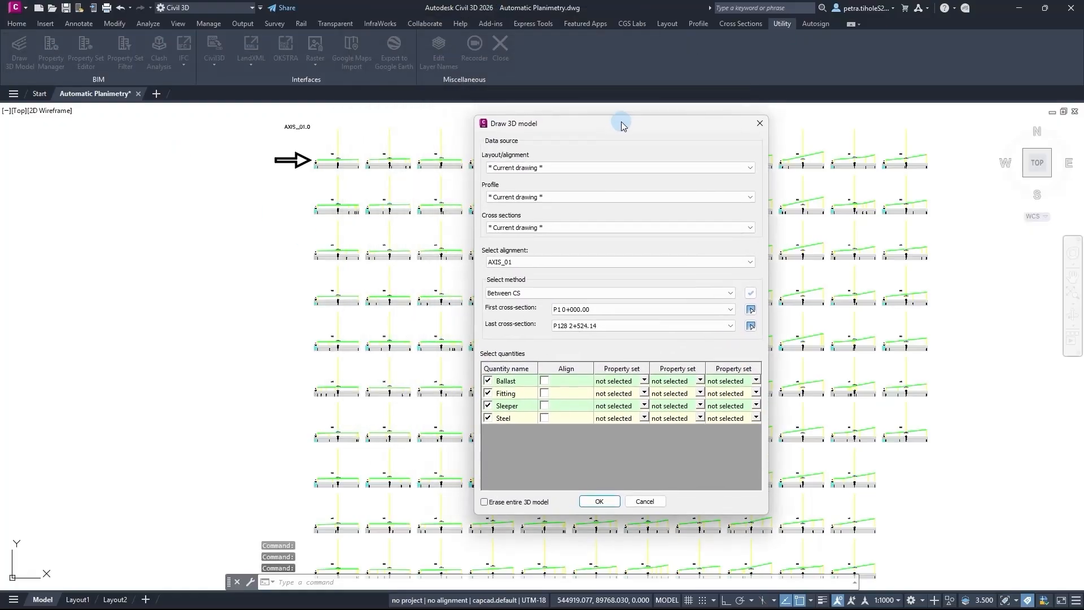
pyautogui.click(600, 502)
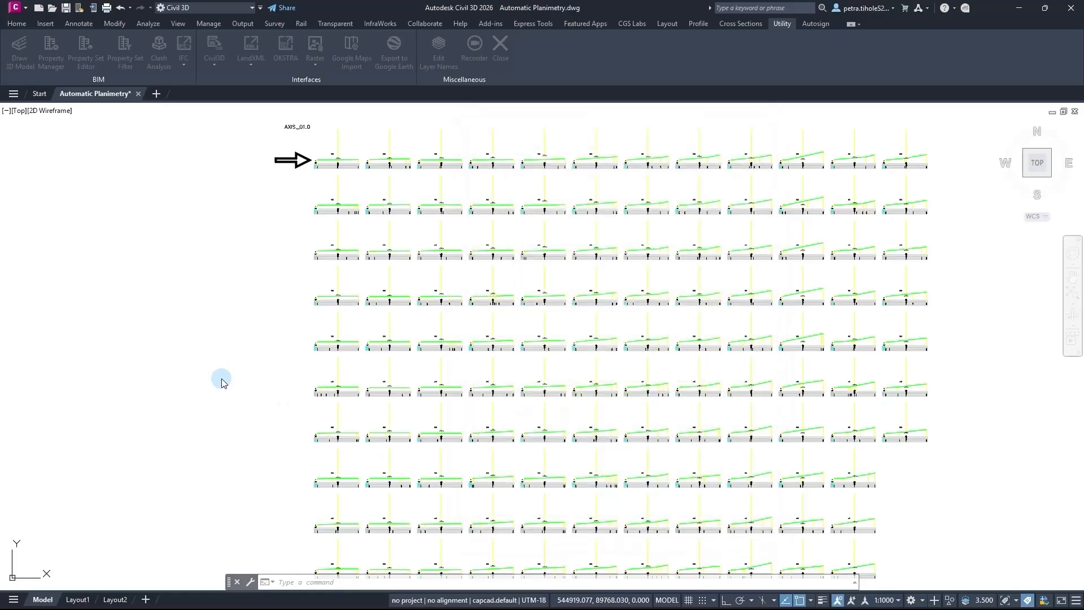
# Inspect the railway alignment on the aerial image in plan and in a tilted 3D view.
pyautogui.scroll(-7, 74, 393)
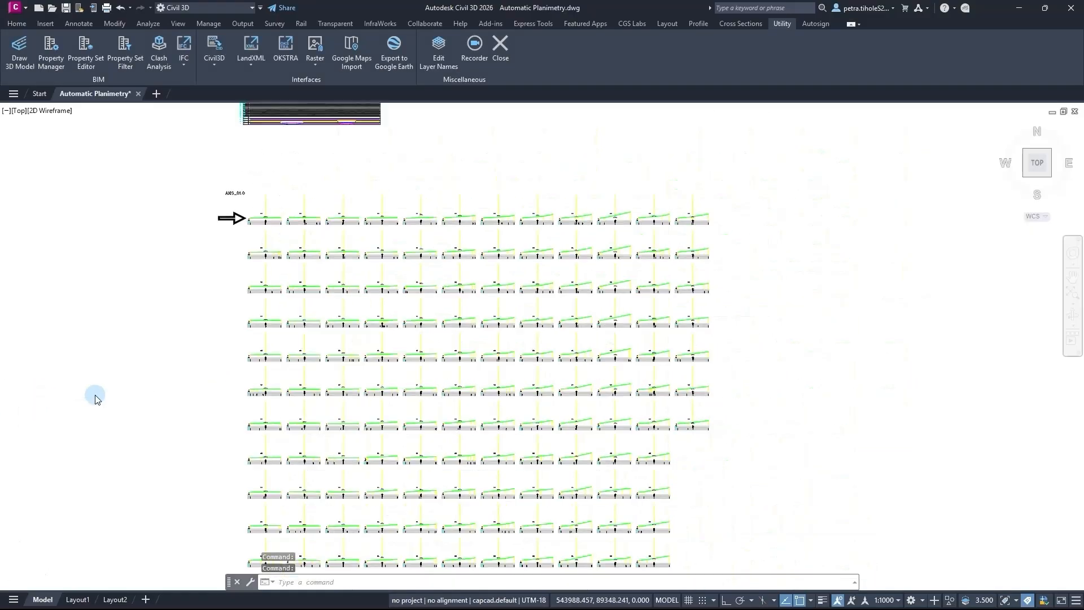
pyautogui.moveTo(57, 386); pyautogui.dragTo(545, 435, button='middle')
pyautogui.moveTo(175, 370); pyautogui.dragTo(389, 378, button='middle')
pyautogui.scroll(5, 445, 464)
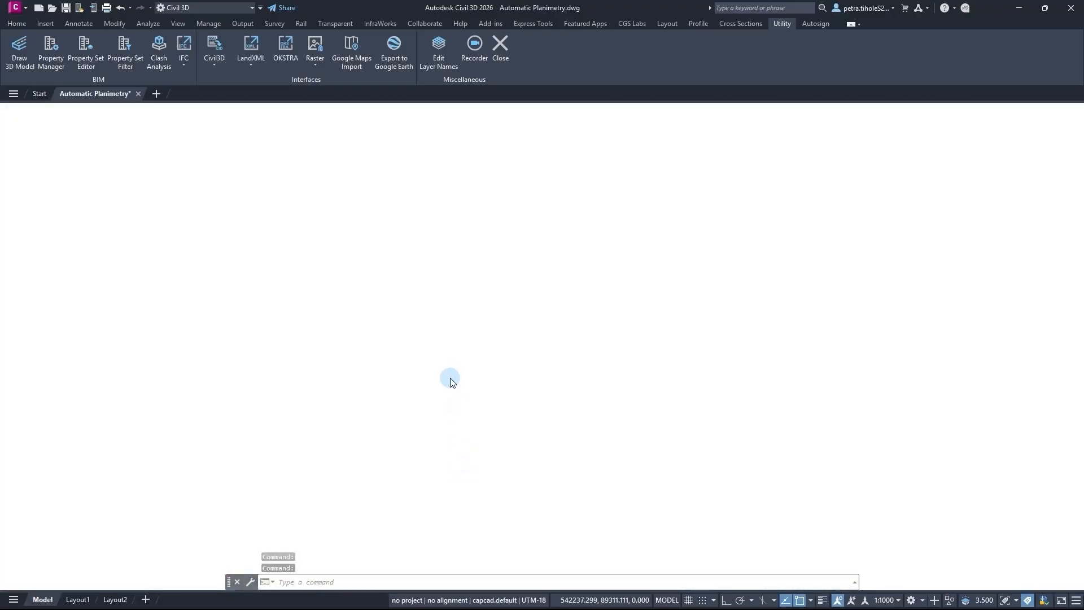
pyautogui.moveTo(450, 378); pyautogui.dragTo(449, 379, button='middle')
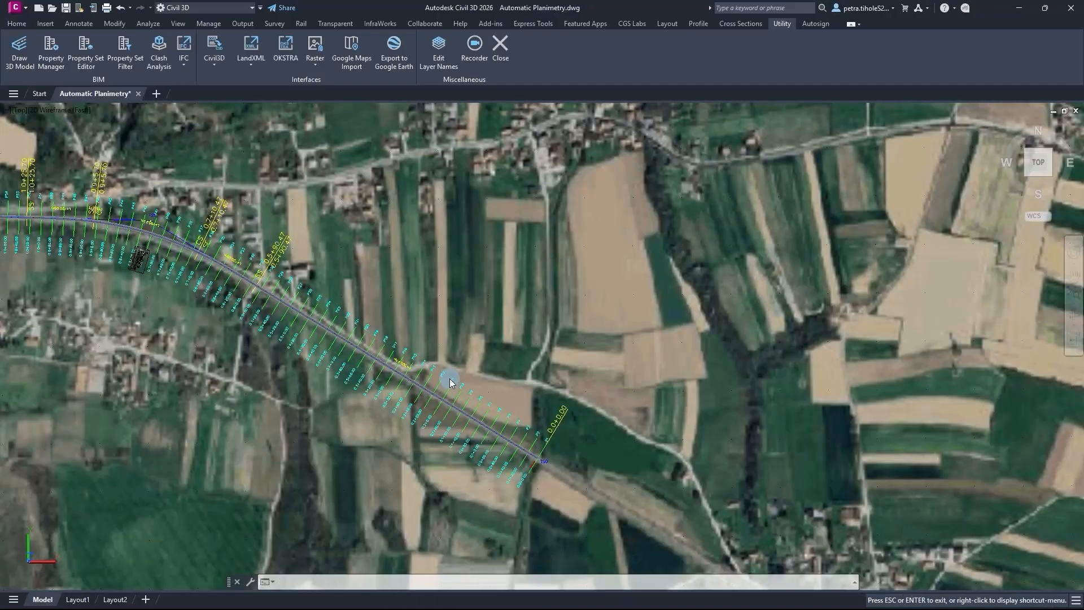
pyautogui.scroll(-2, 481, 413)
pyautogui.scroll(-1, 491, 464)
pyautogui.keyDown('shift'); pyautogui.moveTo(491, 467); pyautogui.dragTo(294, 336, button='middle'); pyautogui.keyUp('shift')
pyautogui.moveTo(491, 455); pyautogui.dragTo(458, 349, button='middle')
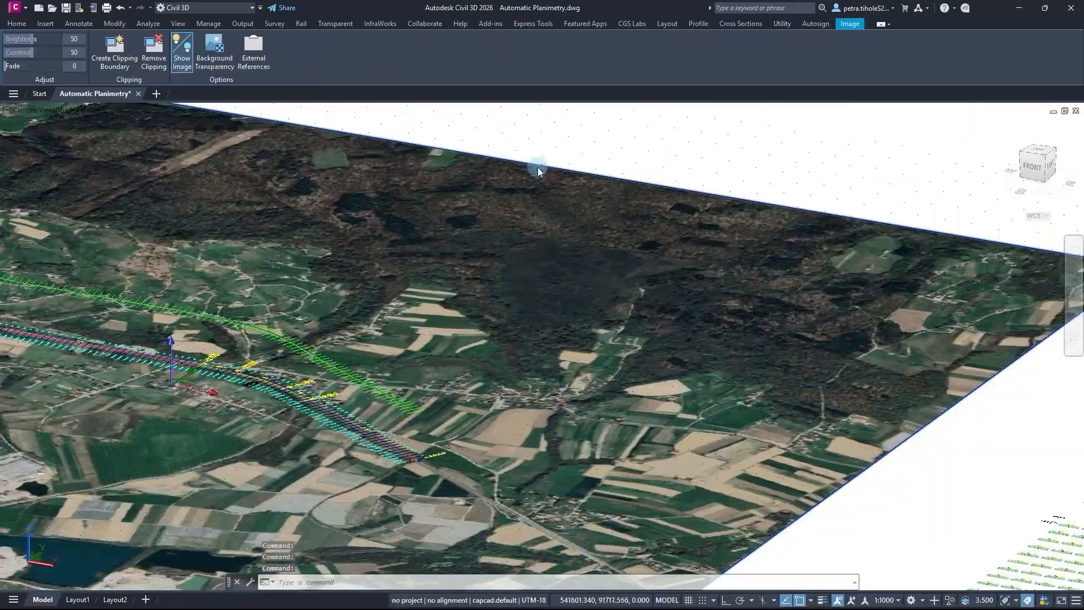
# Hide the selected aerial image object so only the railway geometry stays displayed.
pyautogui.rightClick(536, 166)
pyautogui.moveTo(576, 201)
pyautogui.click(672, 226)
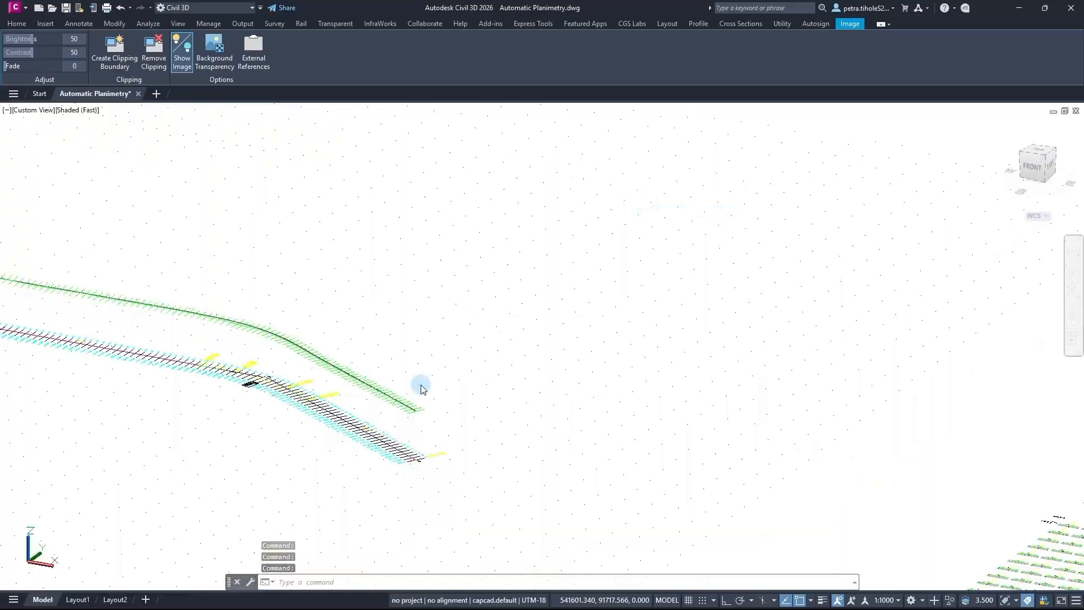
# Examine the 3D track model up close at its end, checking the rails, sleeper layer and ballast body.
pyautogui.scroll(6, 389, 428)
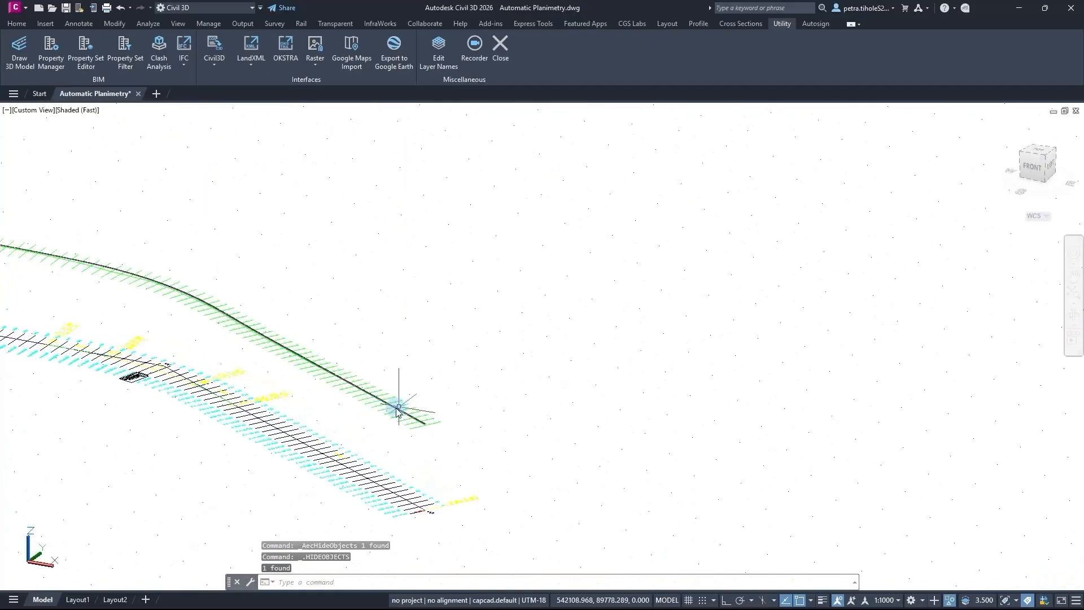
pyautogui.scroll(8, 450, 454)
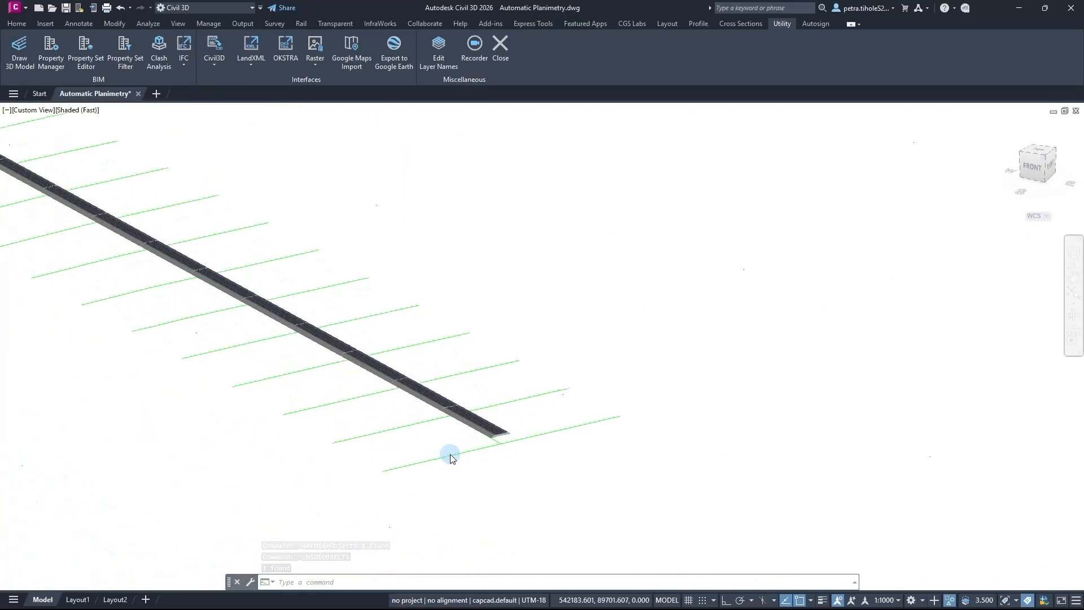
pyautogui.scroll(8, 547, 411)
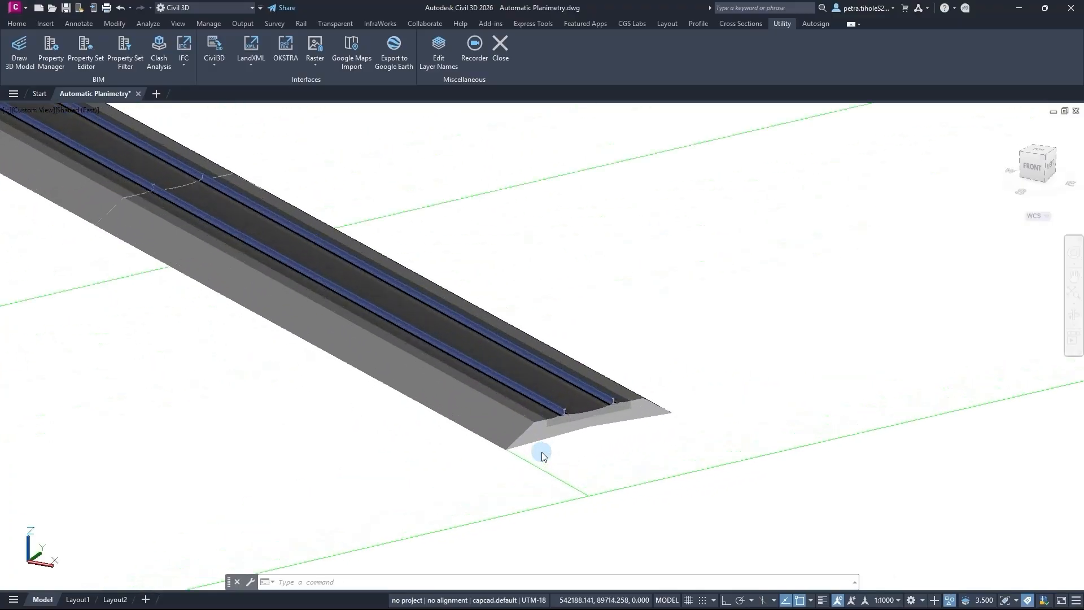
pyautogui.moveTo(537, 445); pyautogui.dragTo(568, 456, button='middle')
pyautogui.scroll(-10, 569, 456)
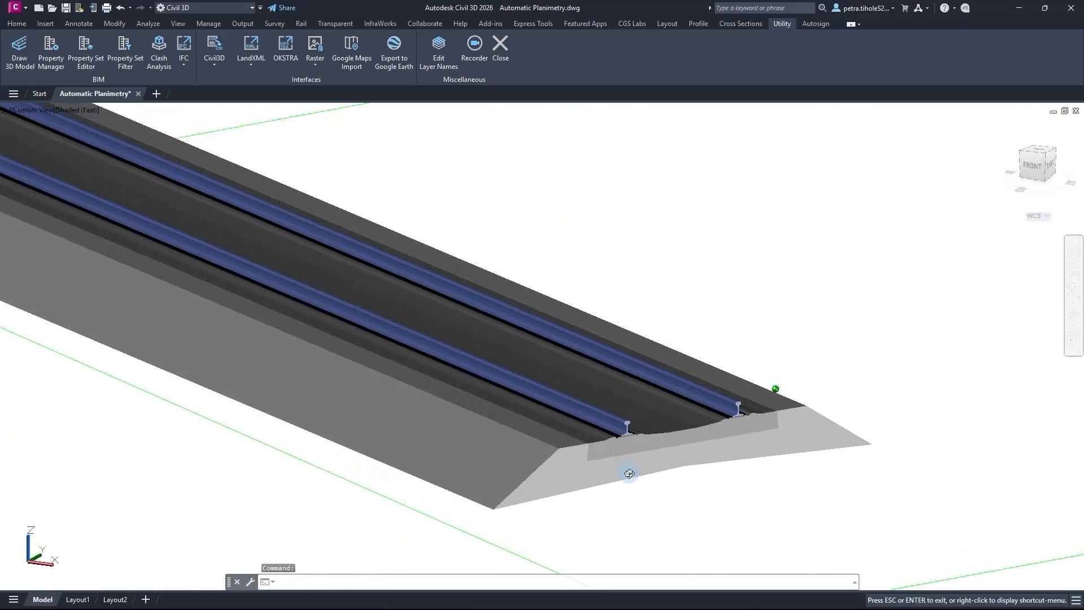
pyautogui.moveTo(443, 416); pyautogui.dragTo(596, 472, button='middle')
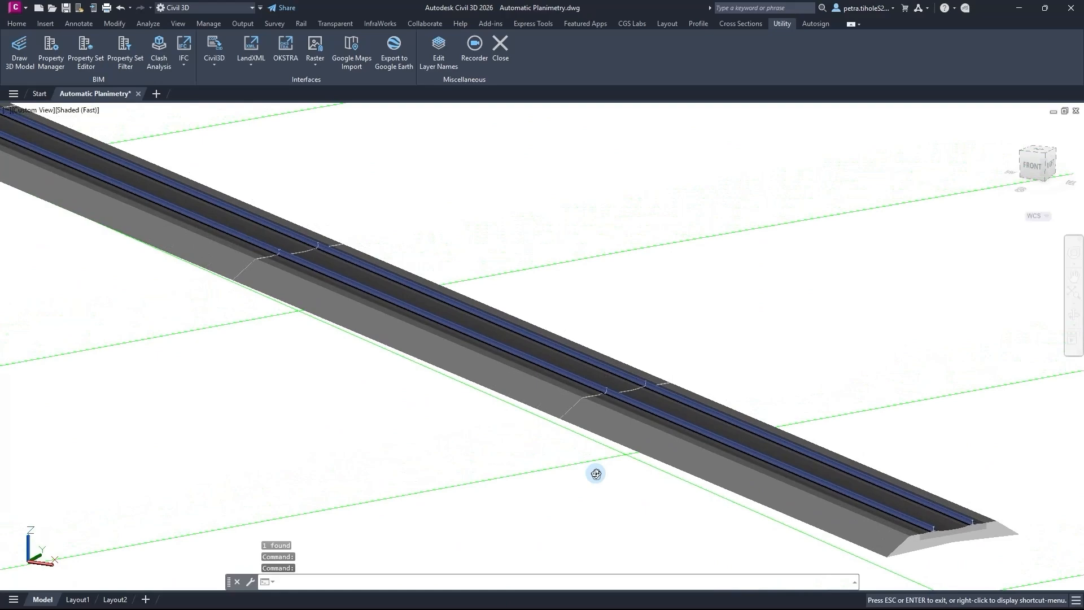